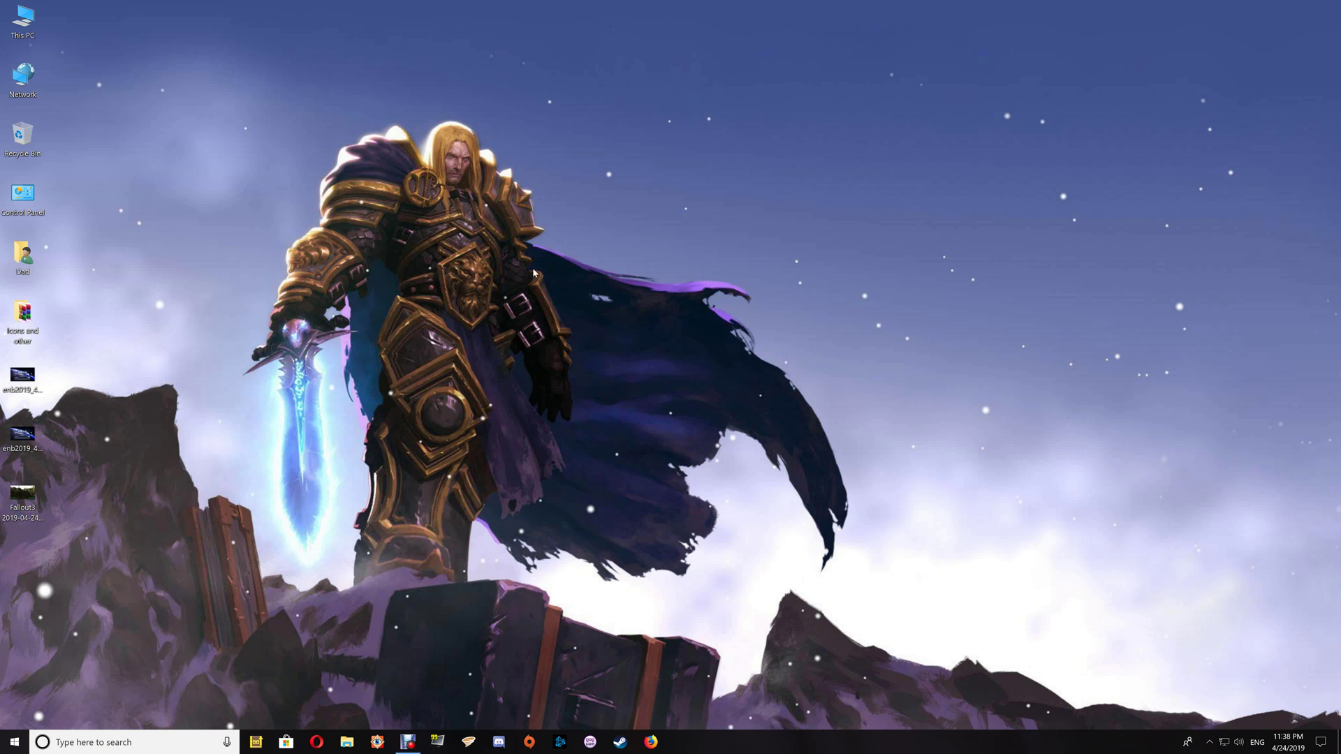
View the Fallout 3 and Mass Effect screenshots stored on the desktop, comparing them back and forth, and close the viewer
{"action": "double_click", "coordinate": [22, 498]}
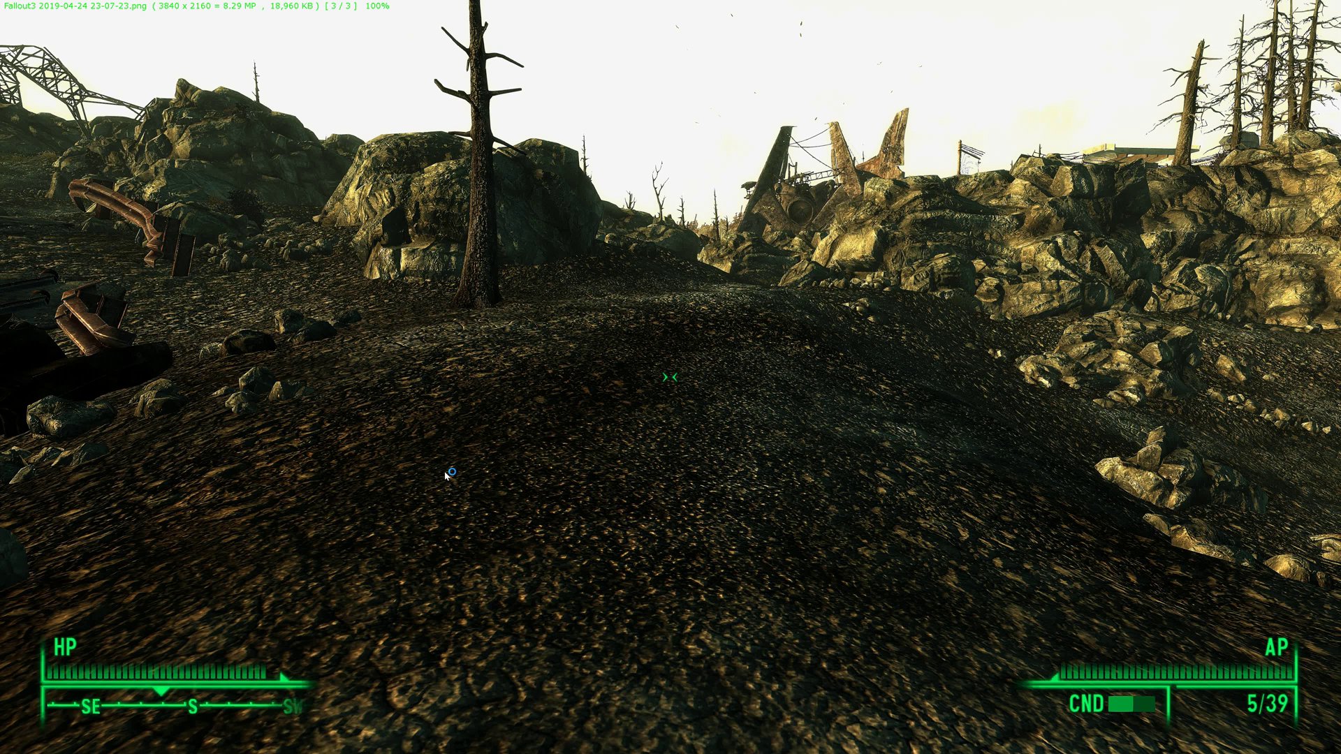
{"action": "key", "text": "Left"}
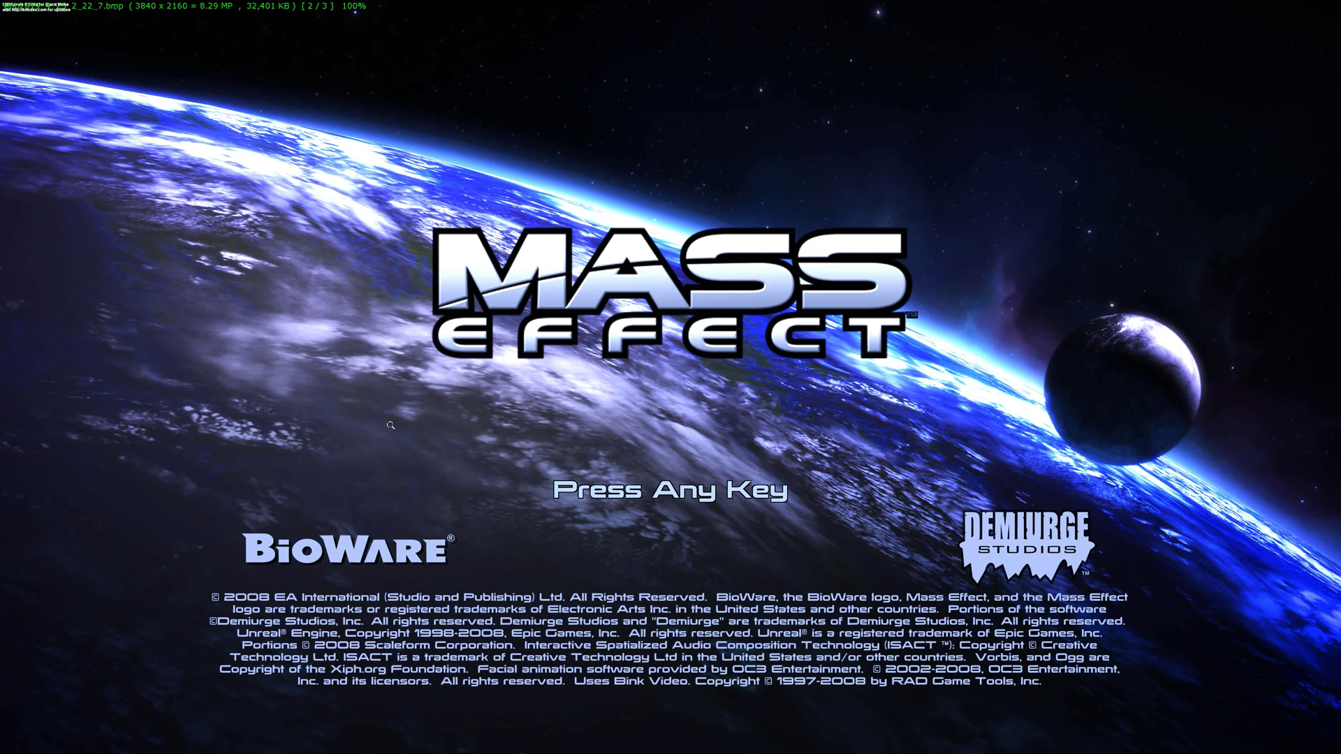
{"action": "key", "text": "Right"}
{"action": "key", "text": "Left"}
{"action": "key", "text": "Left"}
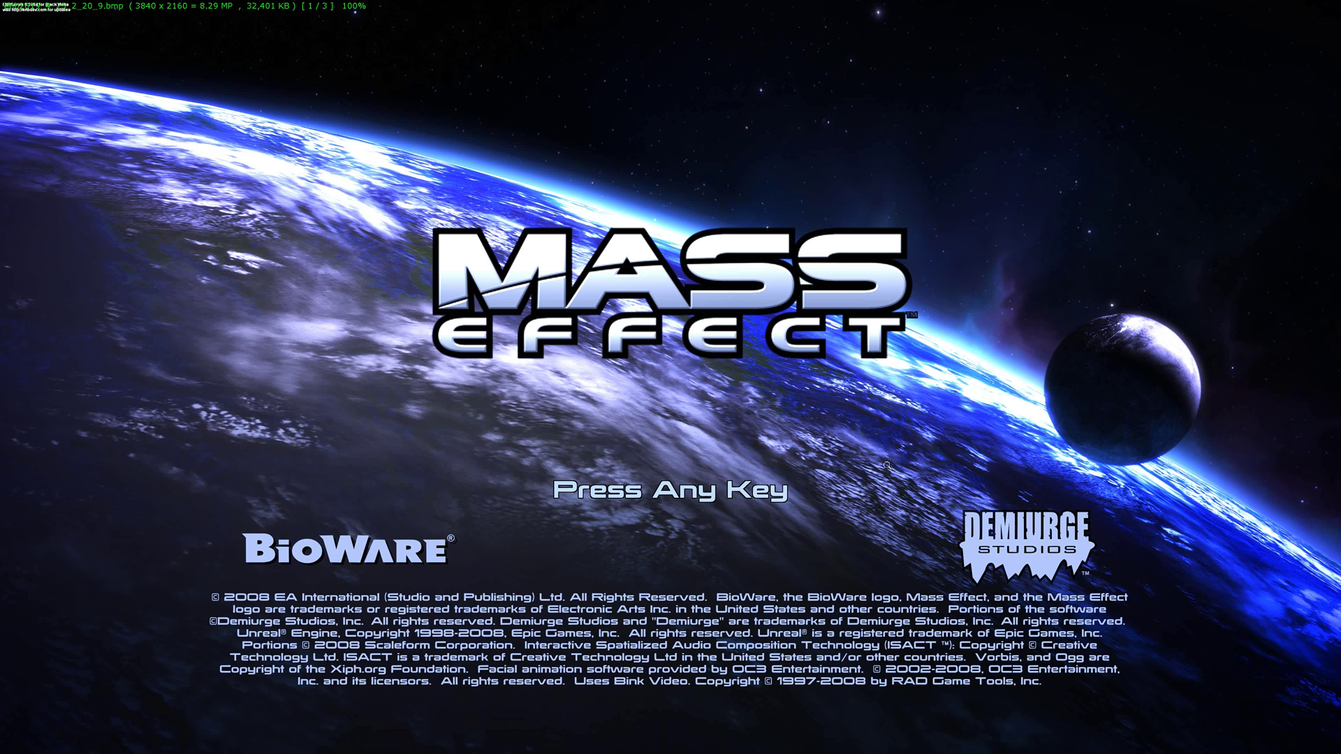
{"action": "key", "text": "Right"}
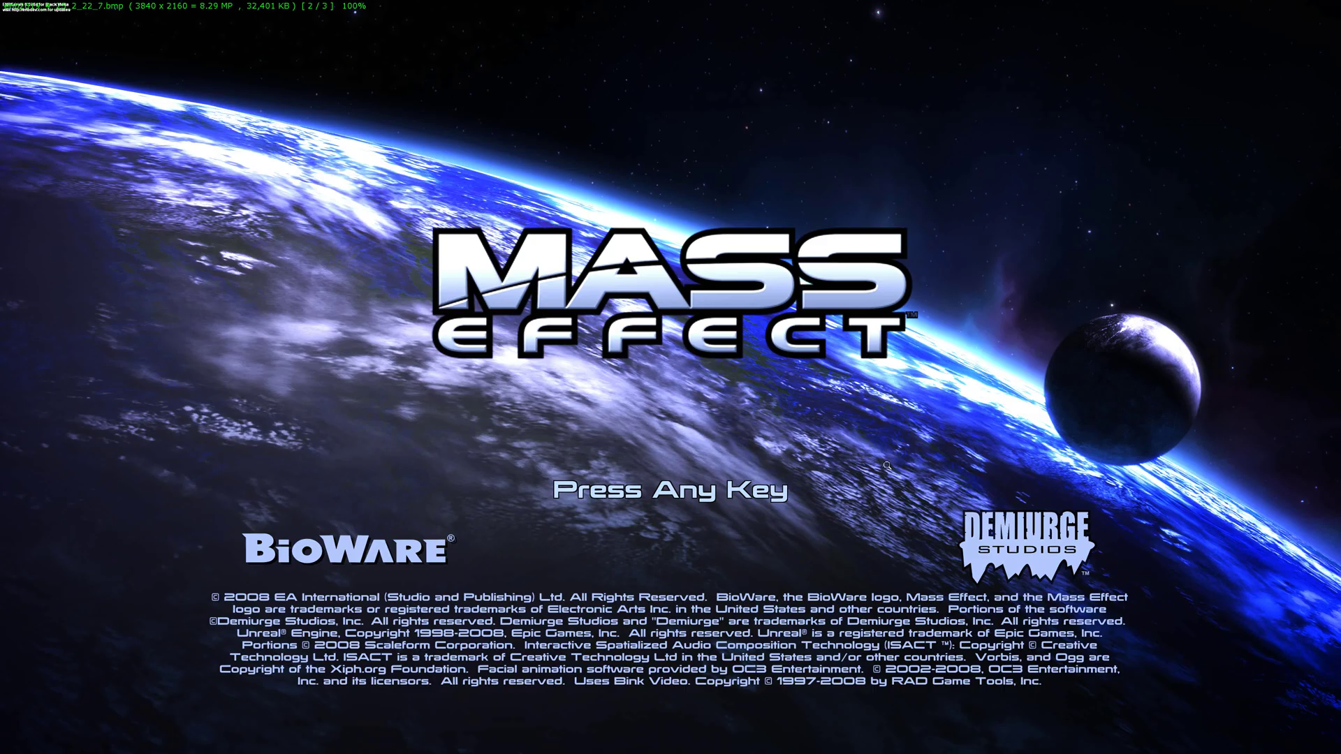
{"action": "key", "text": "Right"}
{"action": "key", "text": "Right"}
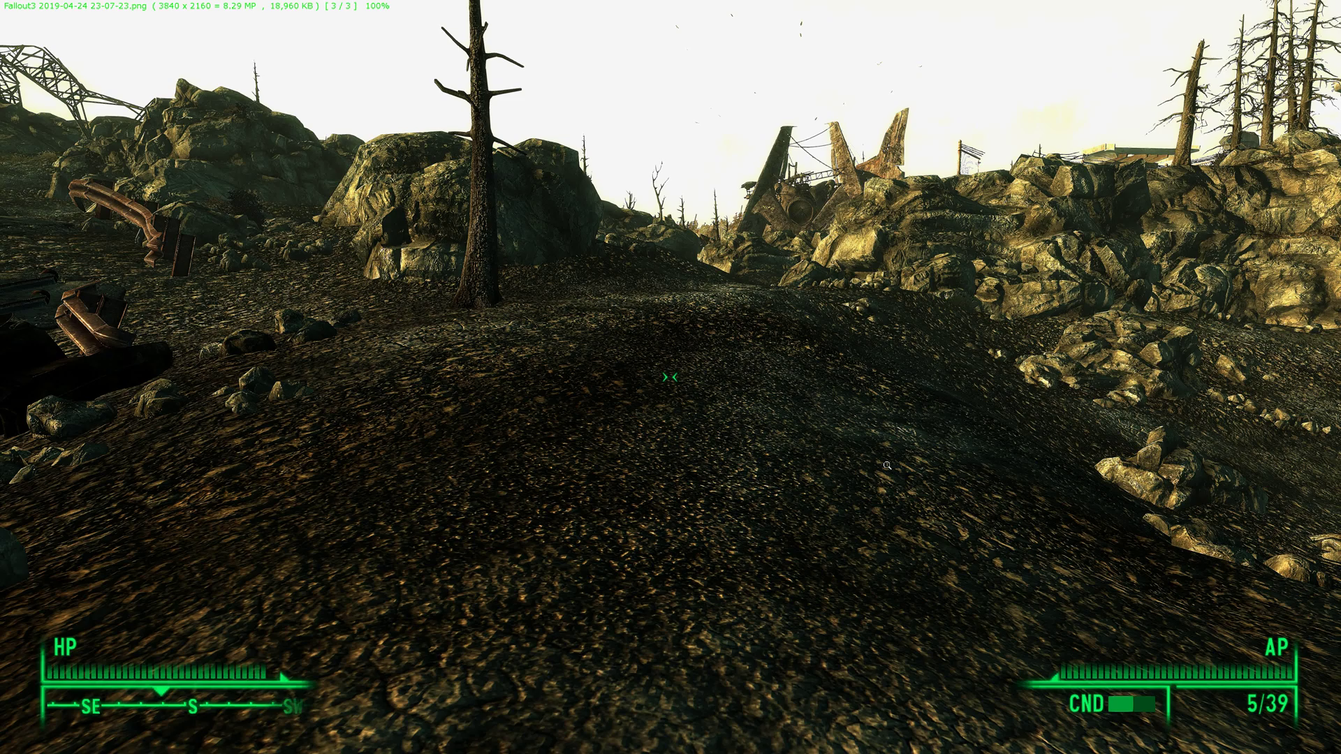
{"action": "key", "text": "Escape"}
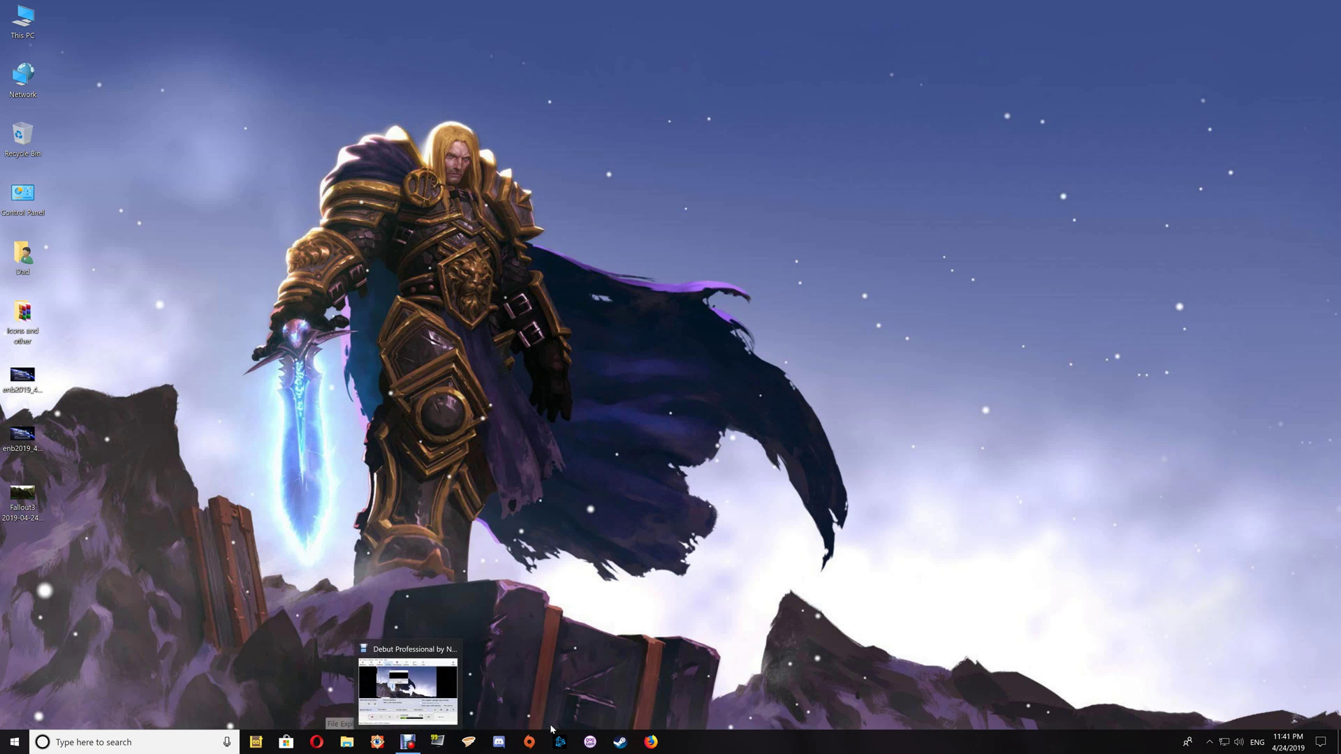
Switch to GOG Galaxy, open the Fallout 3 installation folder and open SweetFX_settings.txt from its SweetFX folder
{"action": "left_click", "coordinate": [590, 741]}
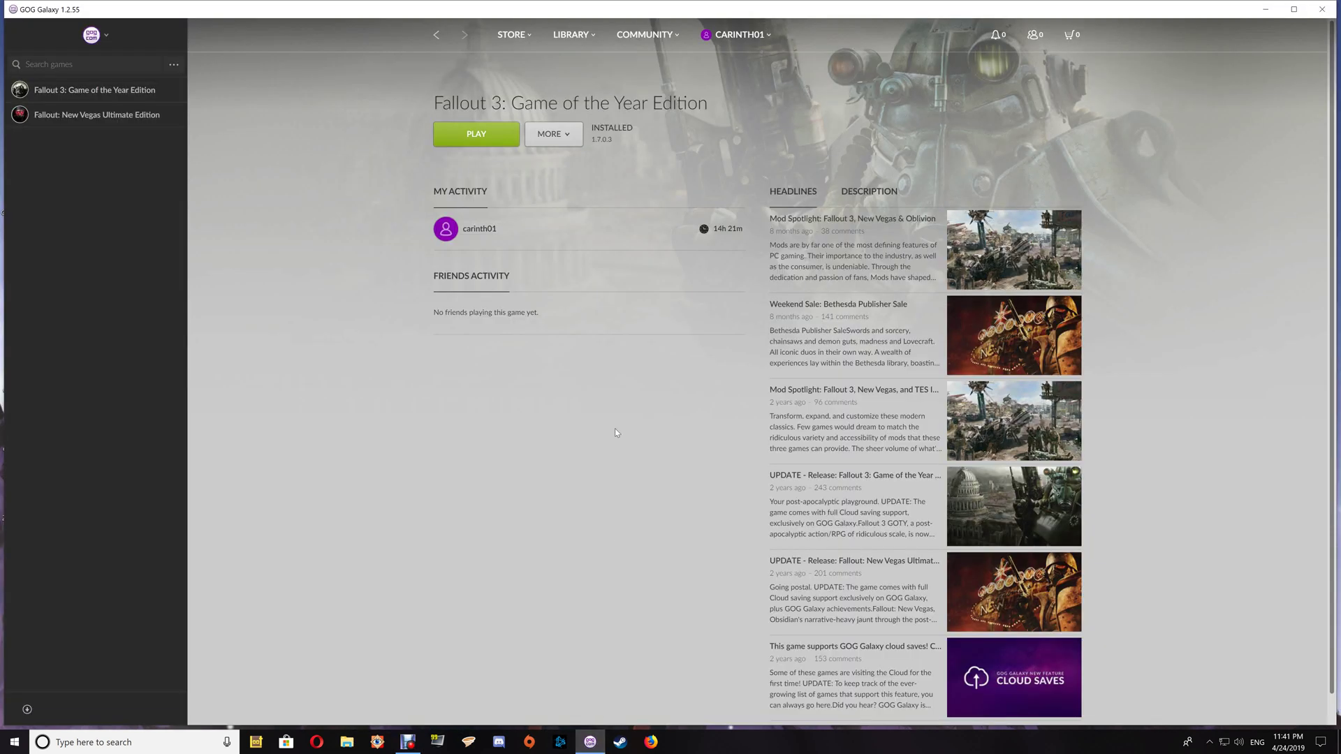
{"action": "left_click", "coordinate": [551, 142]}
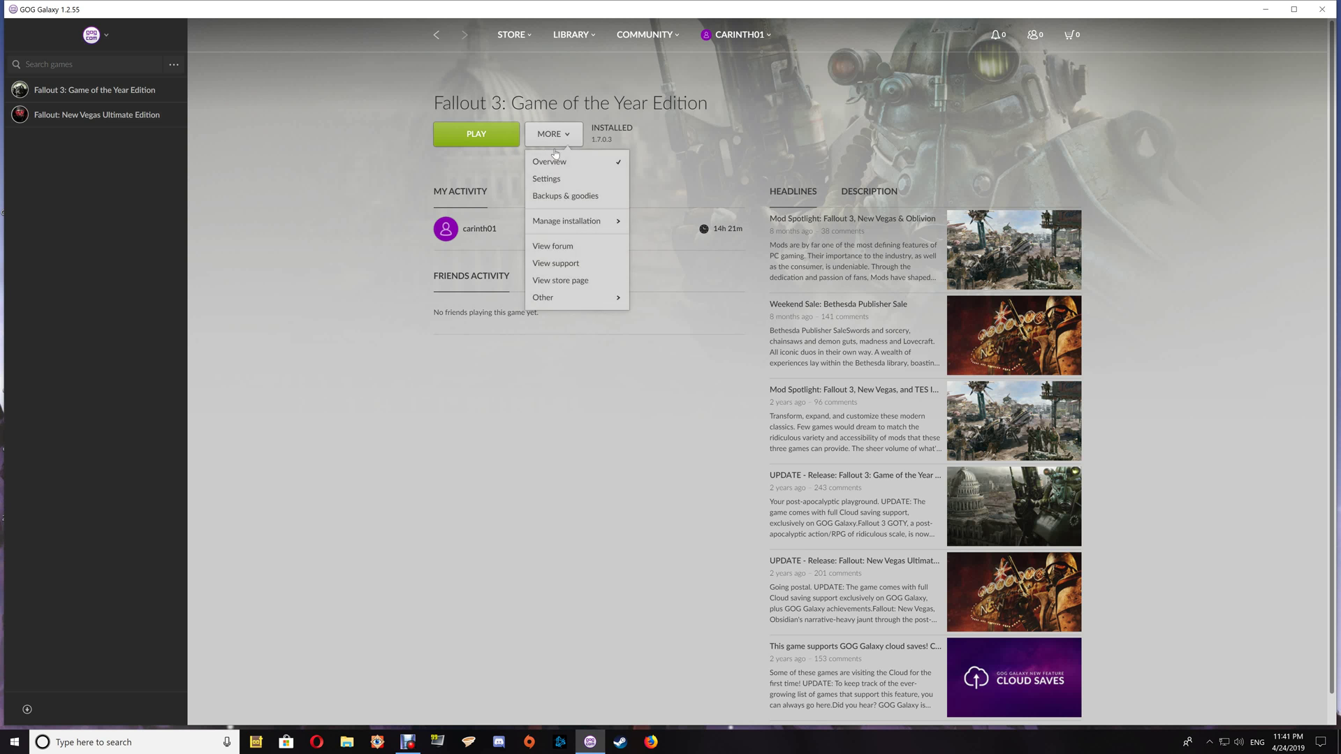
{"action": "mouse_move", "coordinate": [564, 223]}
{"action": "left_click", "coordinate": [682, 239]}
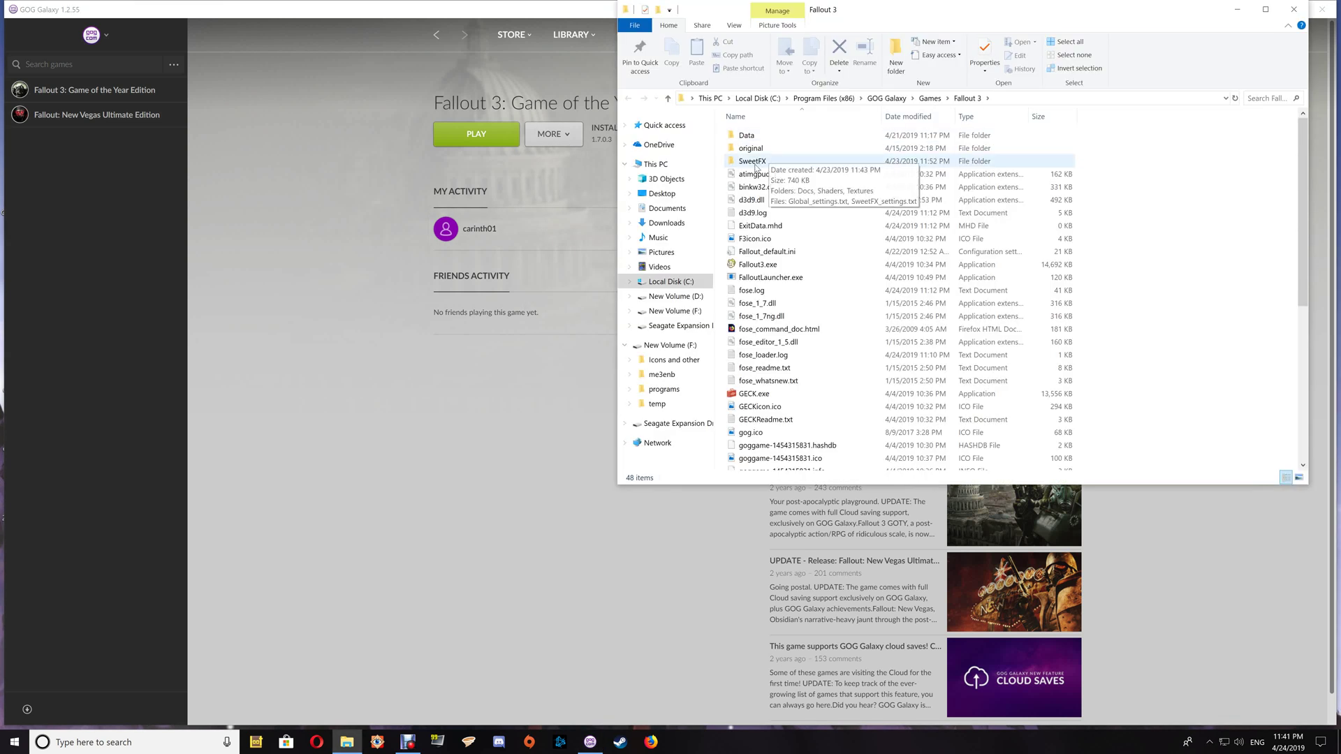
{"action": "double_click", "coordinate": [755, 166]}
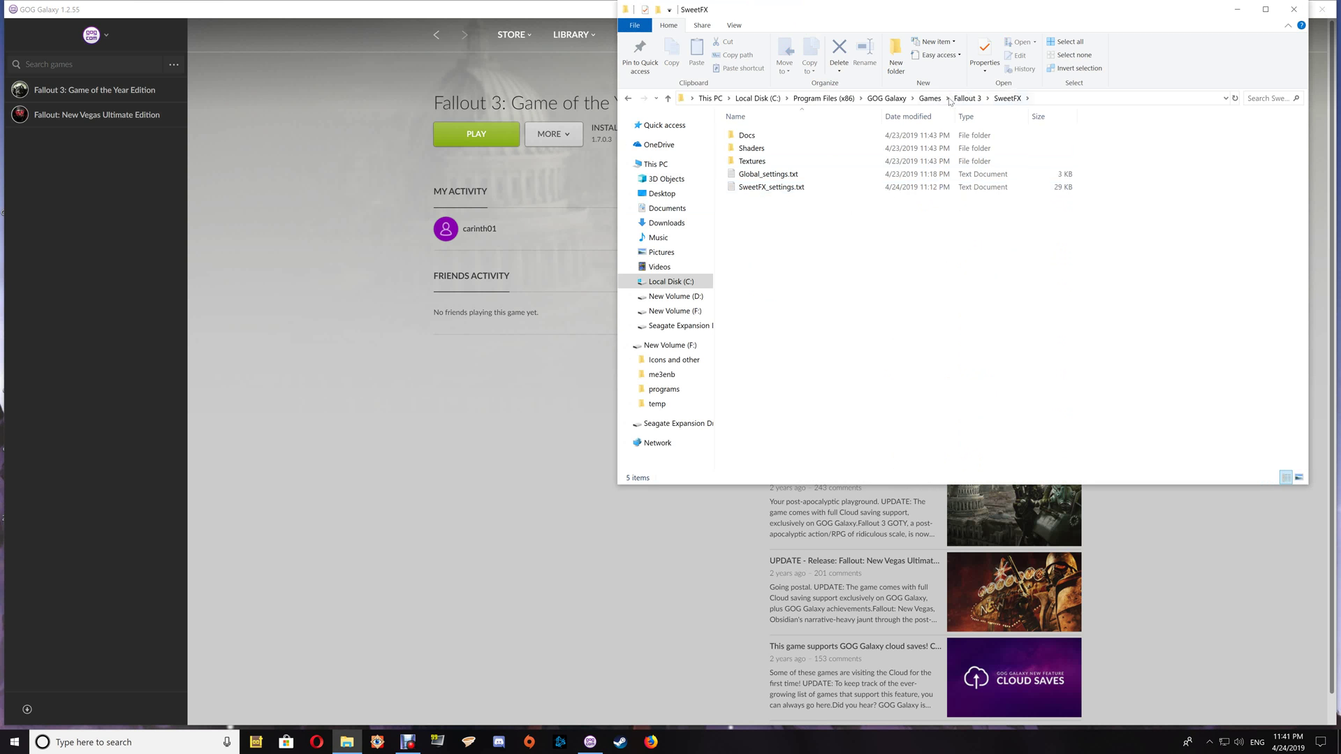
{"action": "double_click", "coordinate": [774, 187]}
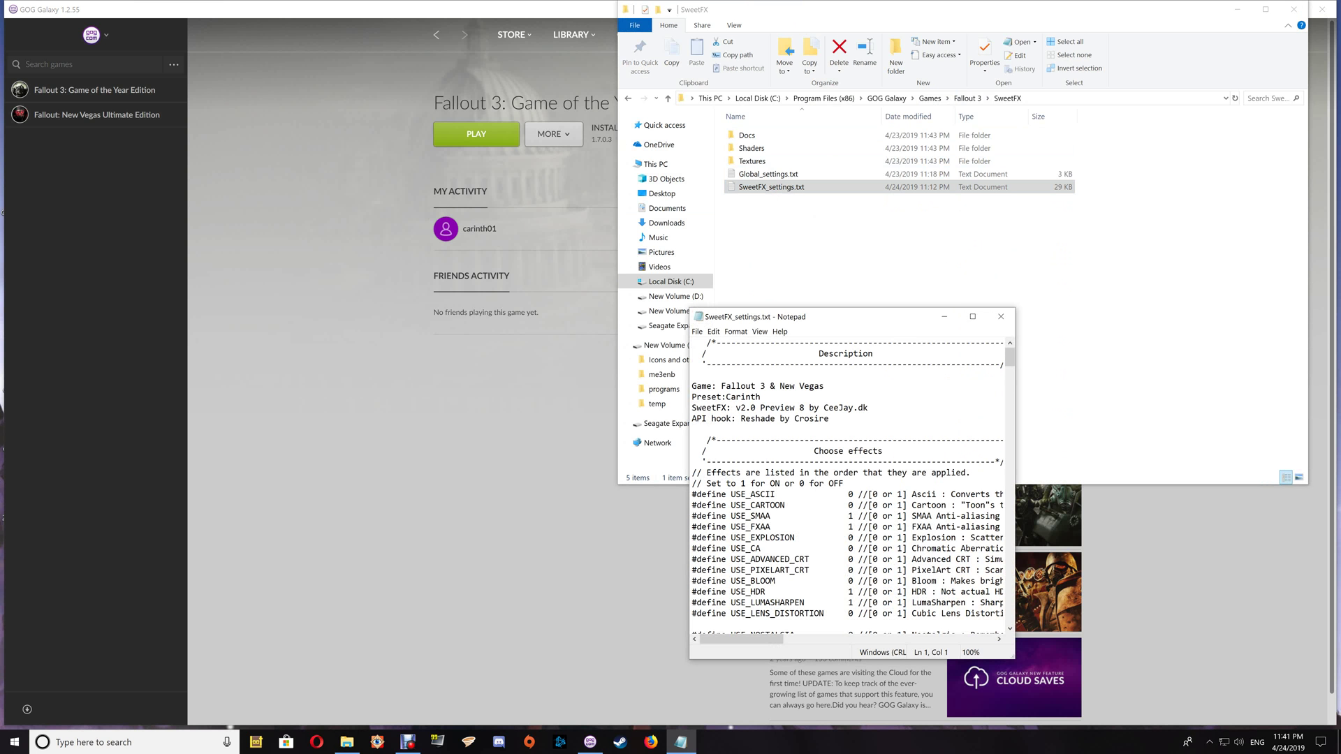
Turn off sharpening by setting USE_LUMASHARPEN to 0 in the effects list, and save the file
{"action": "scroll", "coordinate": [853, 487], "scroll_direction": "down", "scroll_amount": 1}
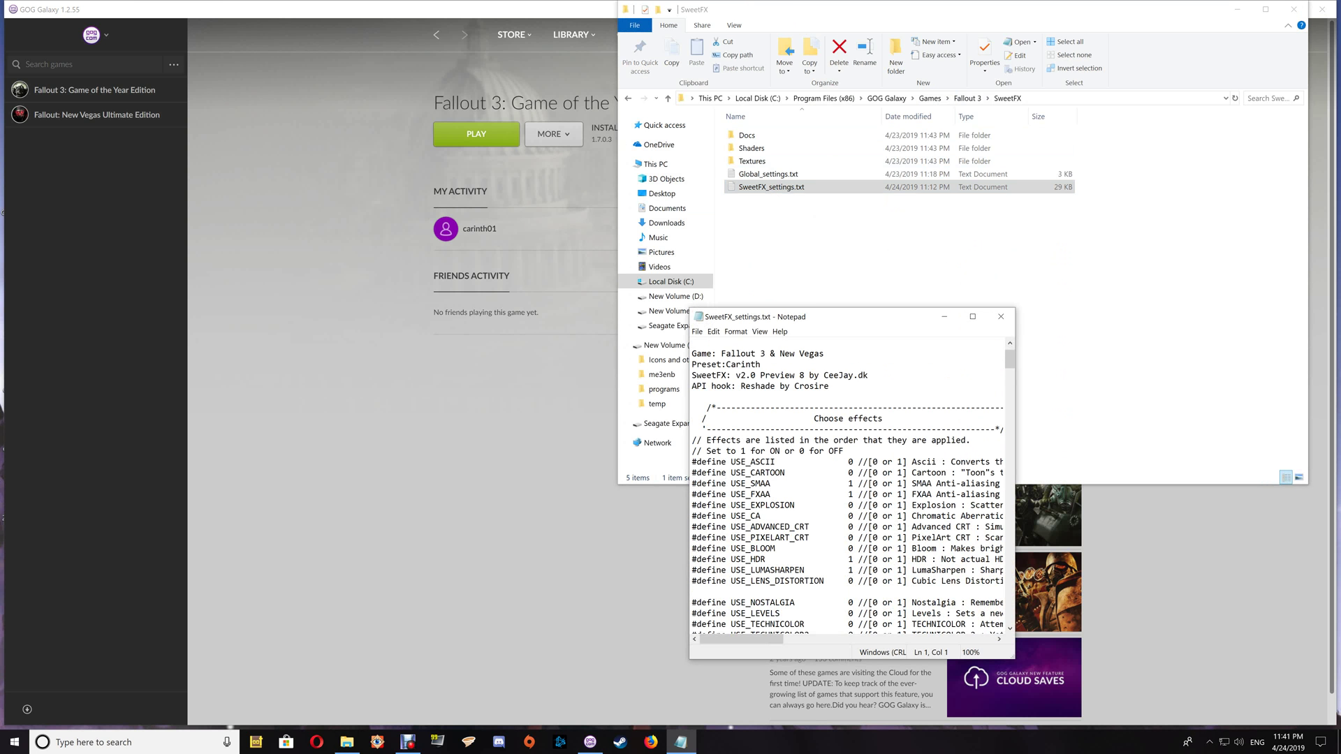
{"action": "left_click", "coordinate": [850, 570]}
{"action": "key", "text": "shift+Right"}
{"action": "type", "text": "0"}
{"action": "left_click", "coordinate": [697, 331]}
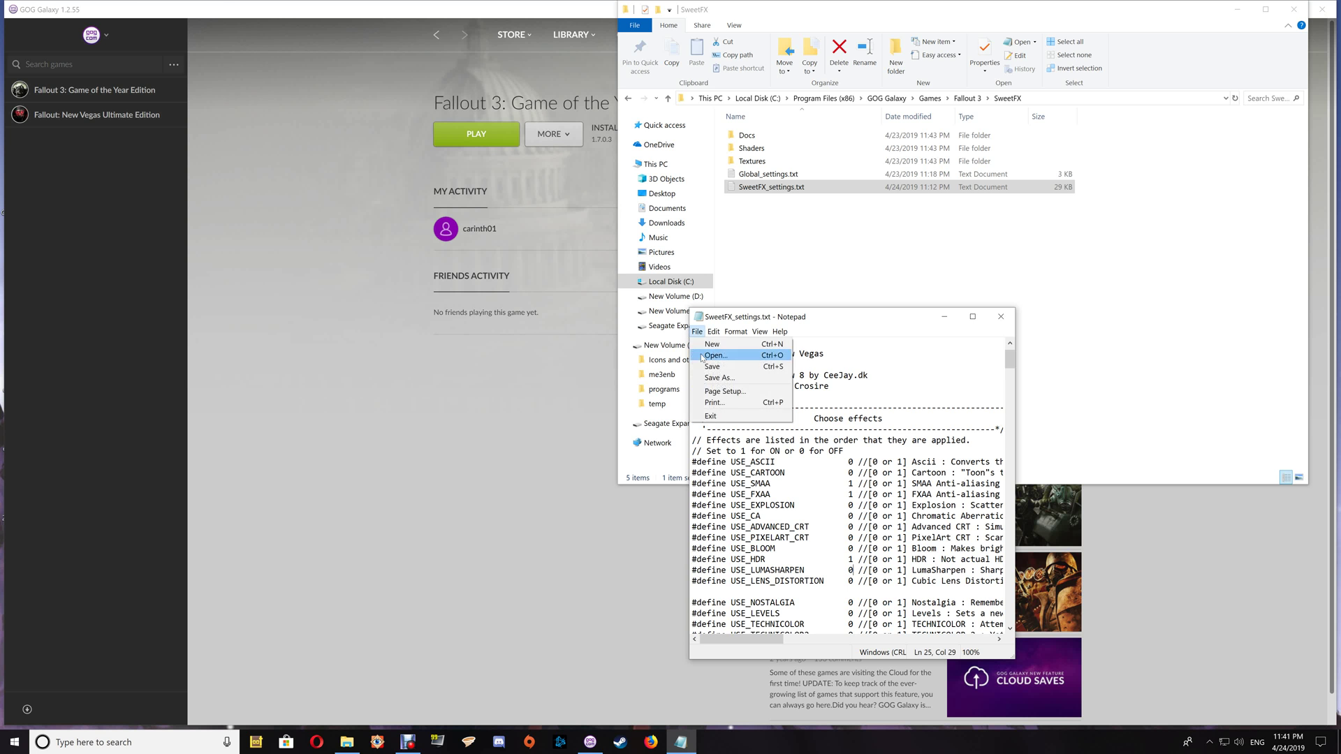
{"action": "left_click", "coordinate": [711, 366]}
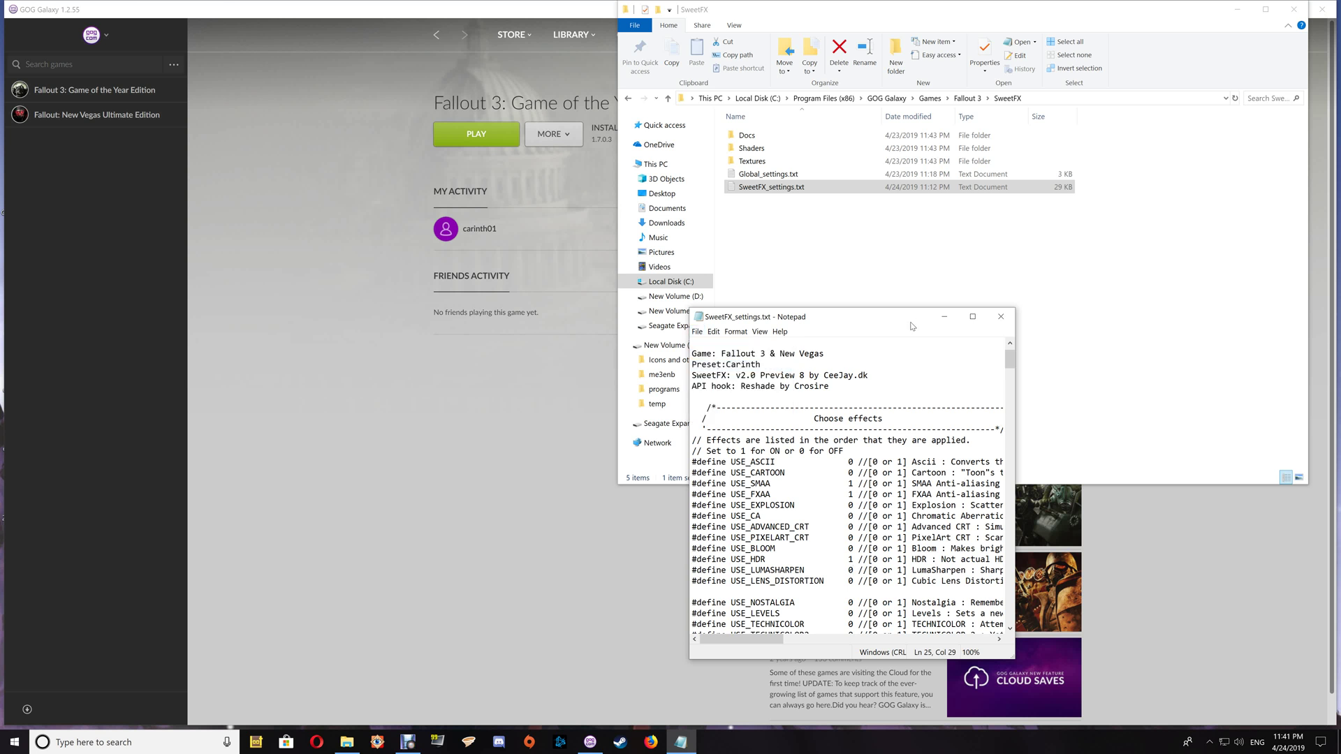
Re-enable sharpening by setting USE_LUMASHARPEN to 1
{"action": "left_click", "coordinate": [1002, 318]}
{"action": "key", "text": "BackSpace"}
{"action": "type", "text": "1"}
Maximize the text window and set sharp_strength to 0.00 in the LumaSharpen settings
{"action": "scroll", "coordinate": [848, 487], "scroll_direction": "down", "scroll_amount": 15}
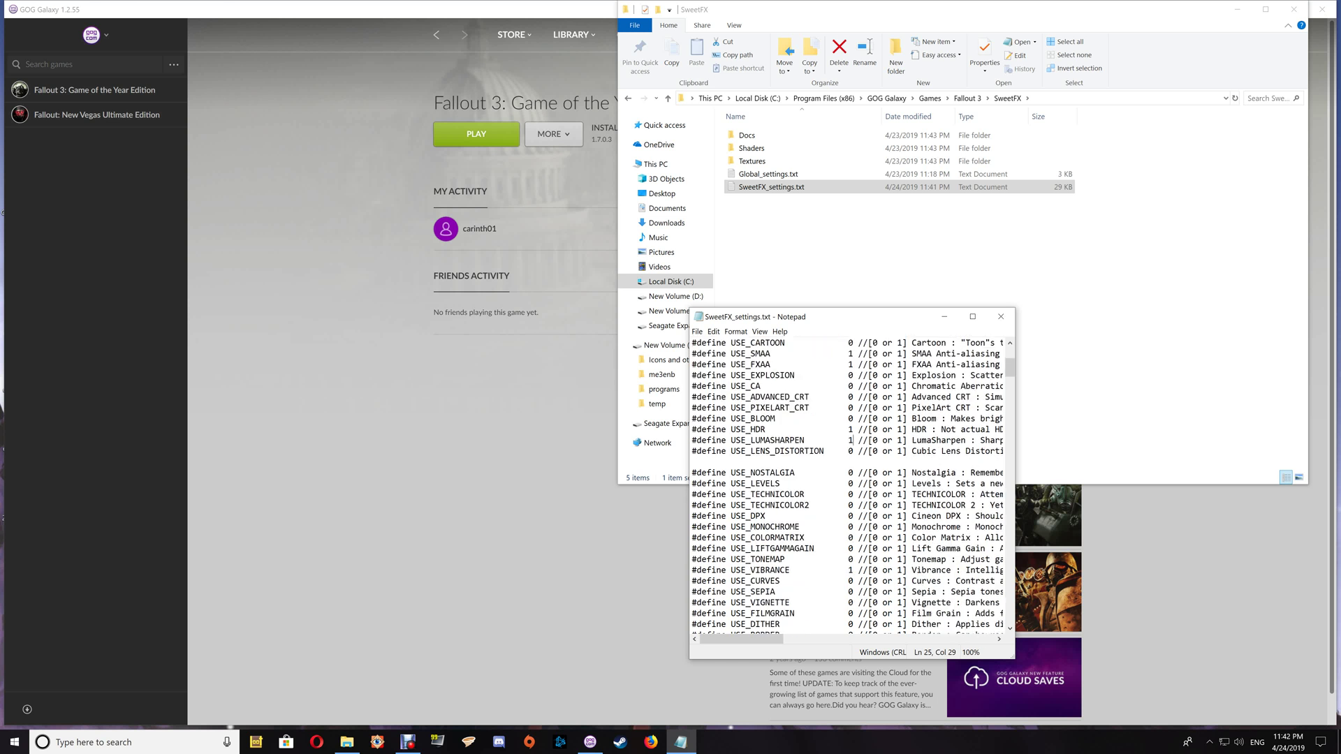
{"action": "scroll", "coordinate": [847, 487], "scroll_direction": "down", "scroll_amount": 15}
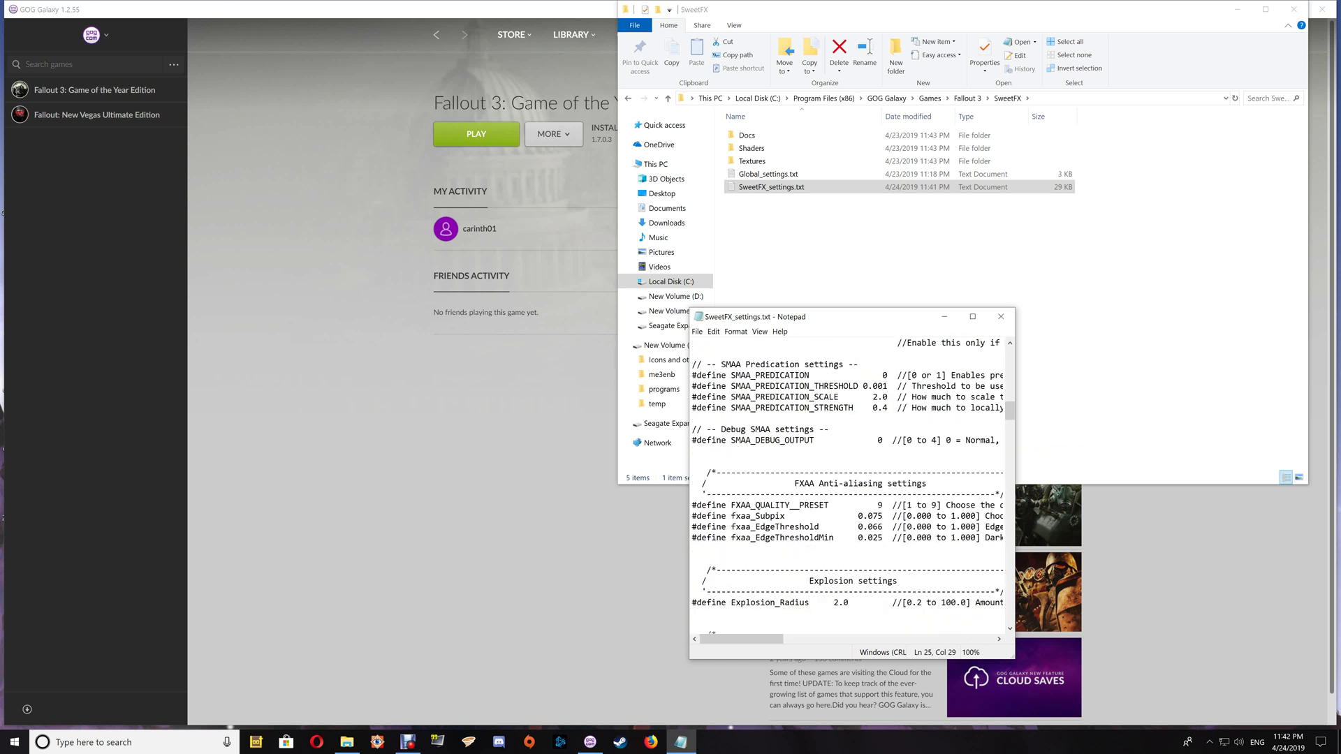
{"action": "scroll", "coordinate": [847, 487], "scroll_direction": "down", "scroll_amount": 15}
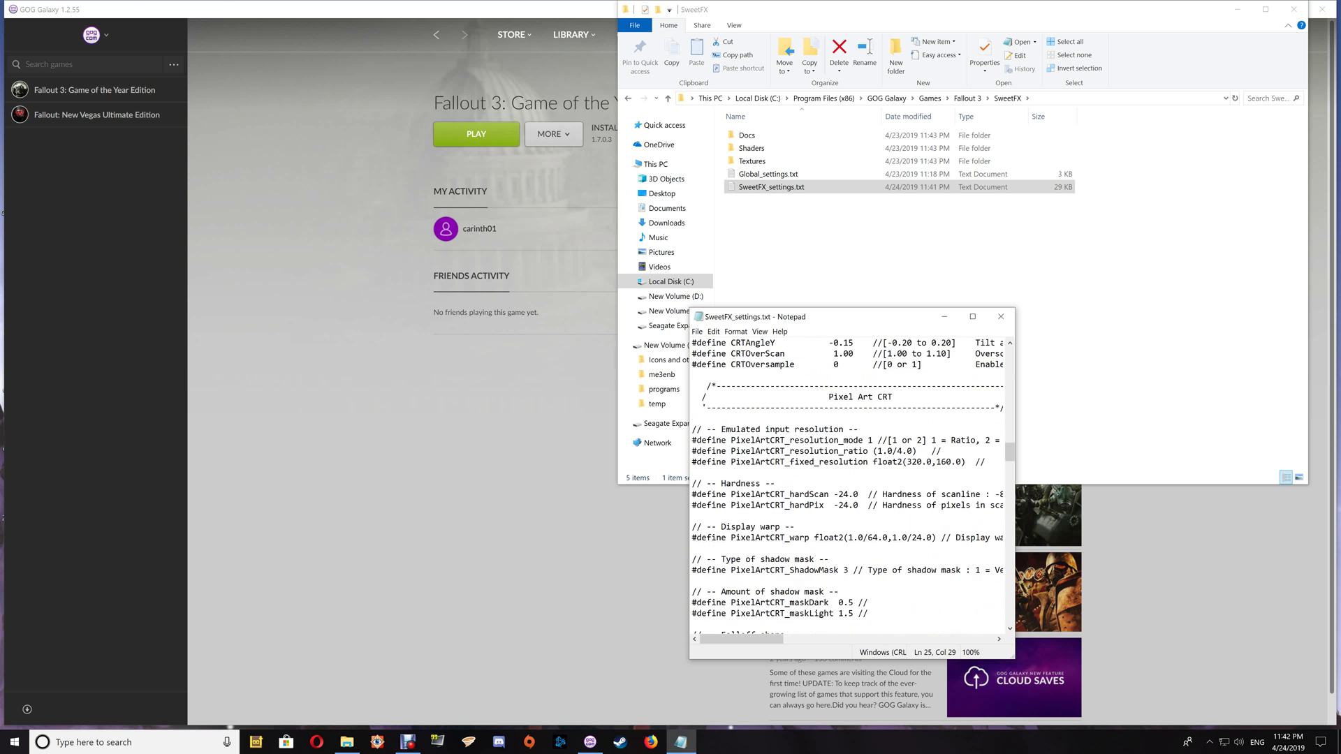
{"action": "scroll", "coordinate": [847, 487], "scroll_direction": "down", "scroll_amount": 3}
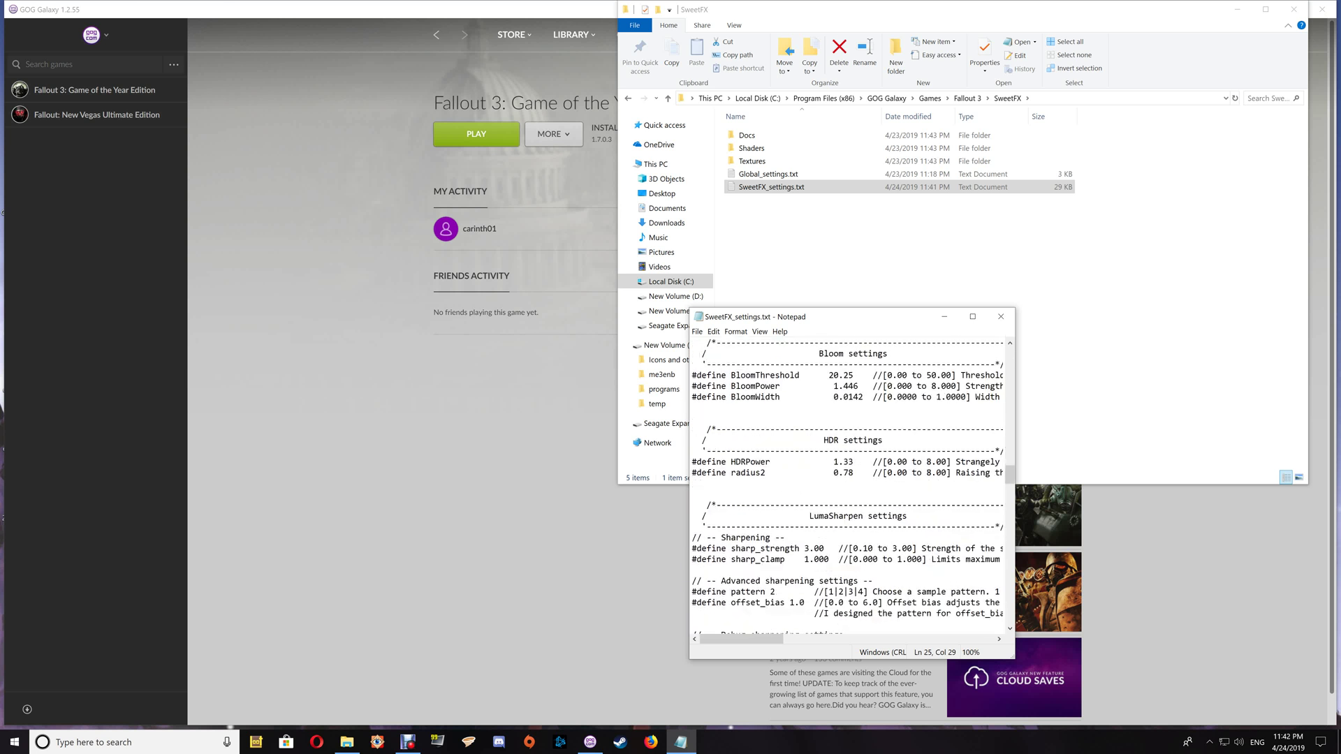
{"action": "left_click", "coordinate": [972, 316]}
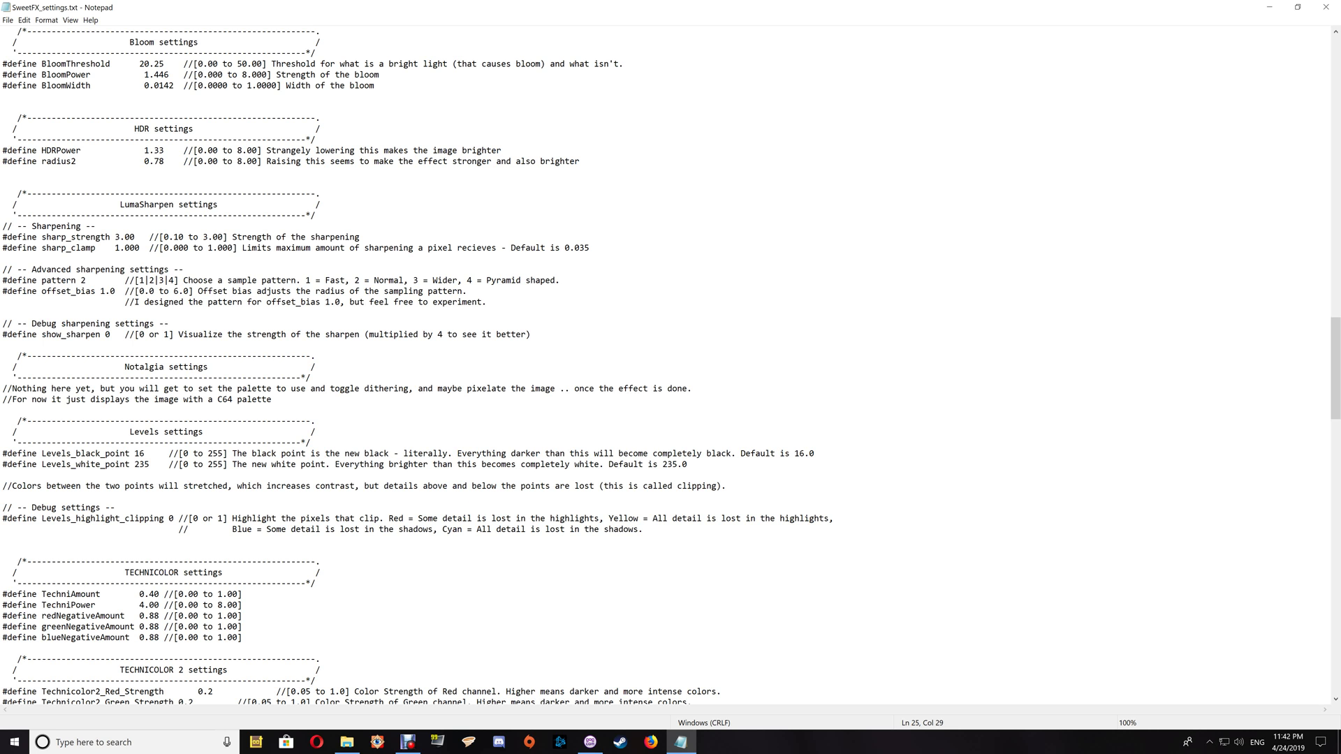
{"action": "left_click", "coordinate": [114, 203]}
{"action": "key", "text": "shift+Right"}
{"action": "type", "text": "0"}
Set sharp_clamp to 0.035 in the LumaSharpen settings
{"action": "key", "text": "Down"}
{"action": "key", "text": "Left"}
{"action": "key", "text": "shift+Right"}
{"action": "type", "text": "0"}
{"action": "key", "text": "Right"}
{"action": "key", "text": "Right"}
{"action": "key", "text": "shift+Right"}
{"action": "key", "text": "shift+Right"}
{"action": "type", "text": "35"}
Set sharp_strength to 0.25 in the LumaSharpen settings and save the file
{"action": "key", "text": "Up"}
{"action": "key", "text": "Left"}
{"action": "key", "text": "Left"}
{"action": "key", "text": "Left"}
{"action": "key", "text": "shift+Right"}
{"action": "key", "text": "shift+Right"}
{"action": "type", "text": "25"}
{"action": "left_click", "coordinate": [8, 20]}
{"action": "left_click", "coordinate": [23, 55]}
Set sharp_strength to 0.30 in the LumaSharpen settings
{"action": "key", "text": "Delete"}
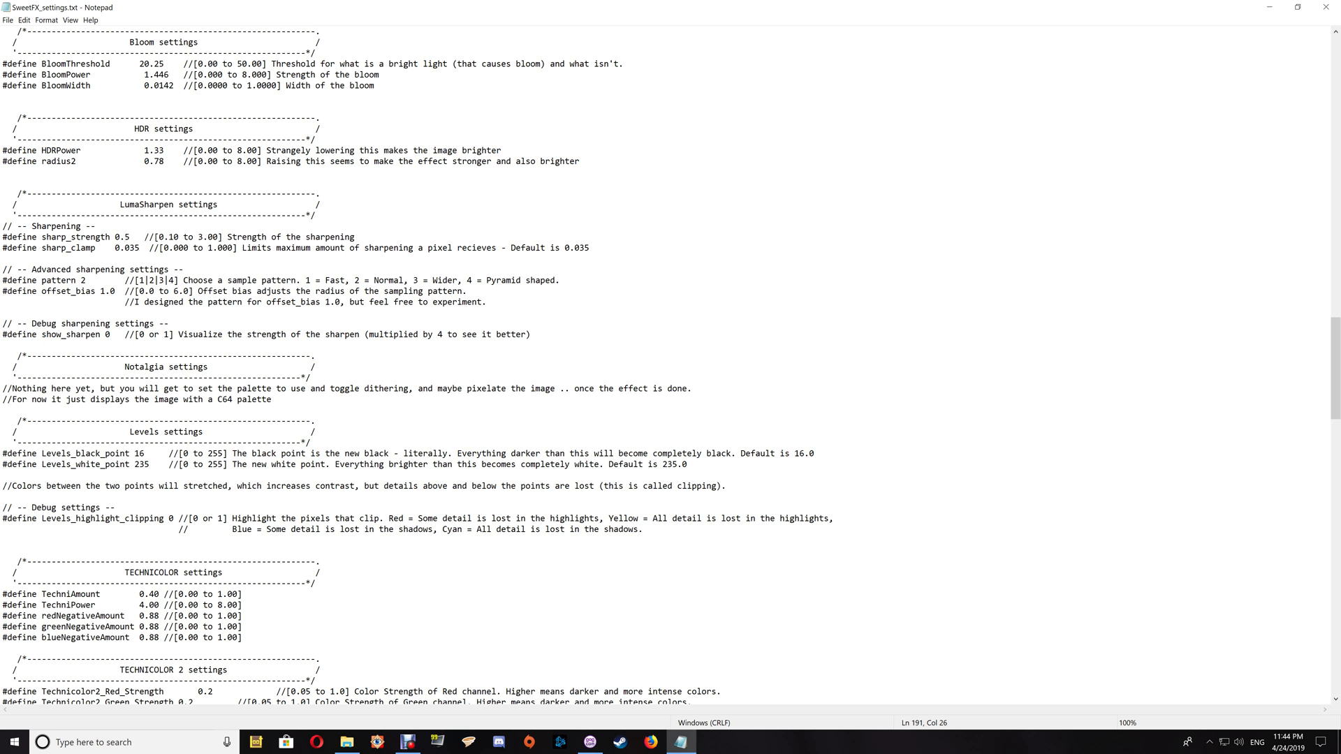
{"action": "key", "text": "Delete"}
{"action": "type", "text": "30"}
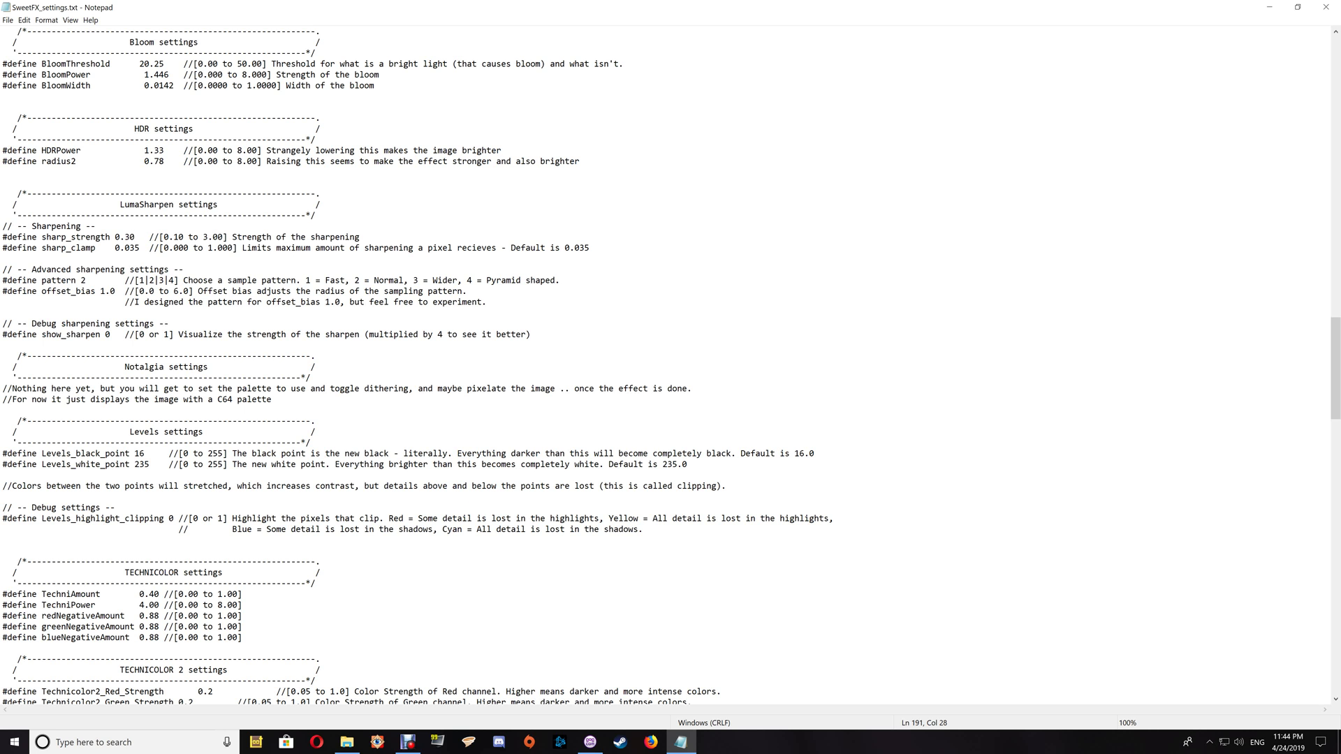
Set sharp_strength to 0.35 in the LumaSharpen settings and save the file
{"action": "key", "text": "BackSpace"}
{"action": "key", "text": "BackSpace"}
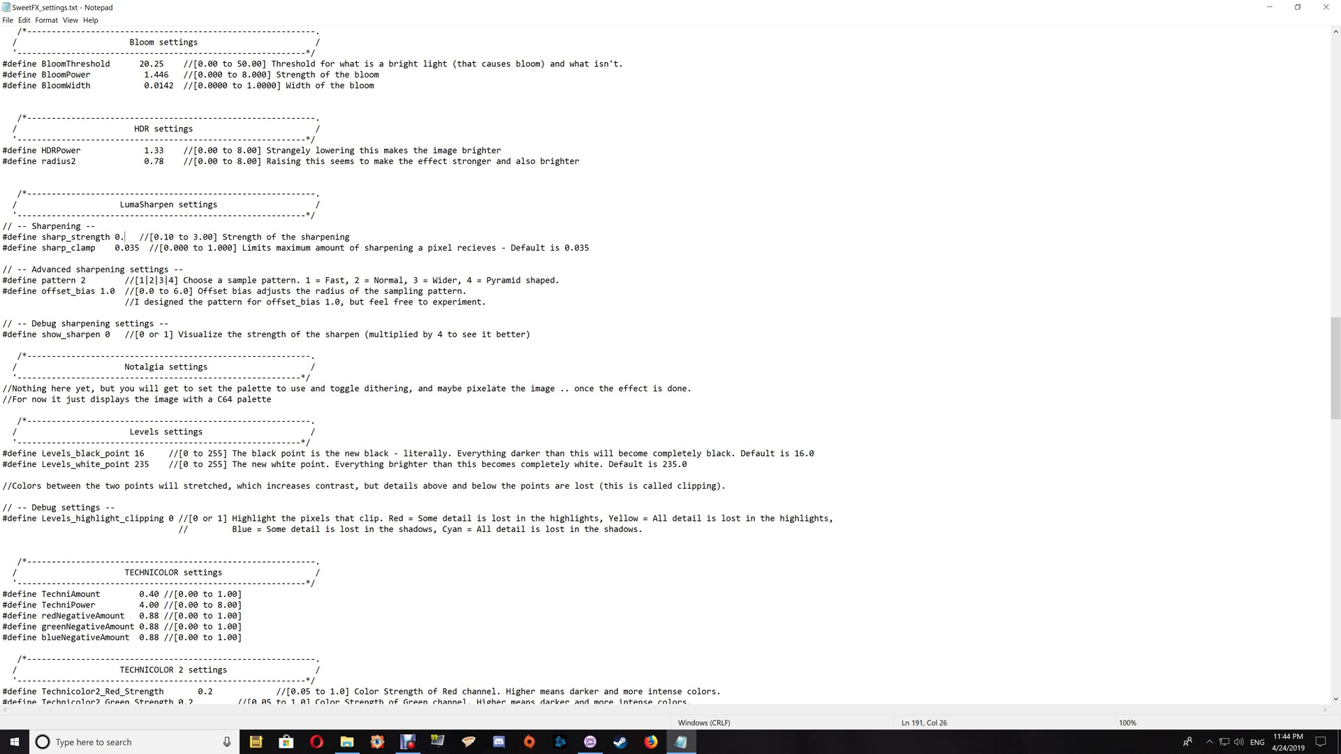
{"action": "type", "text": "35"}
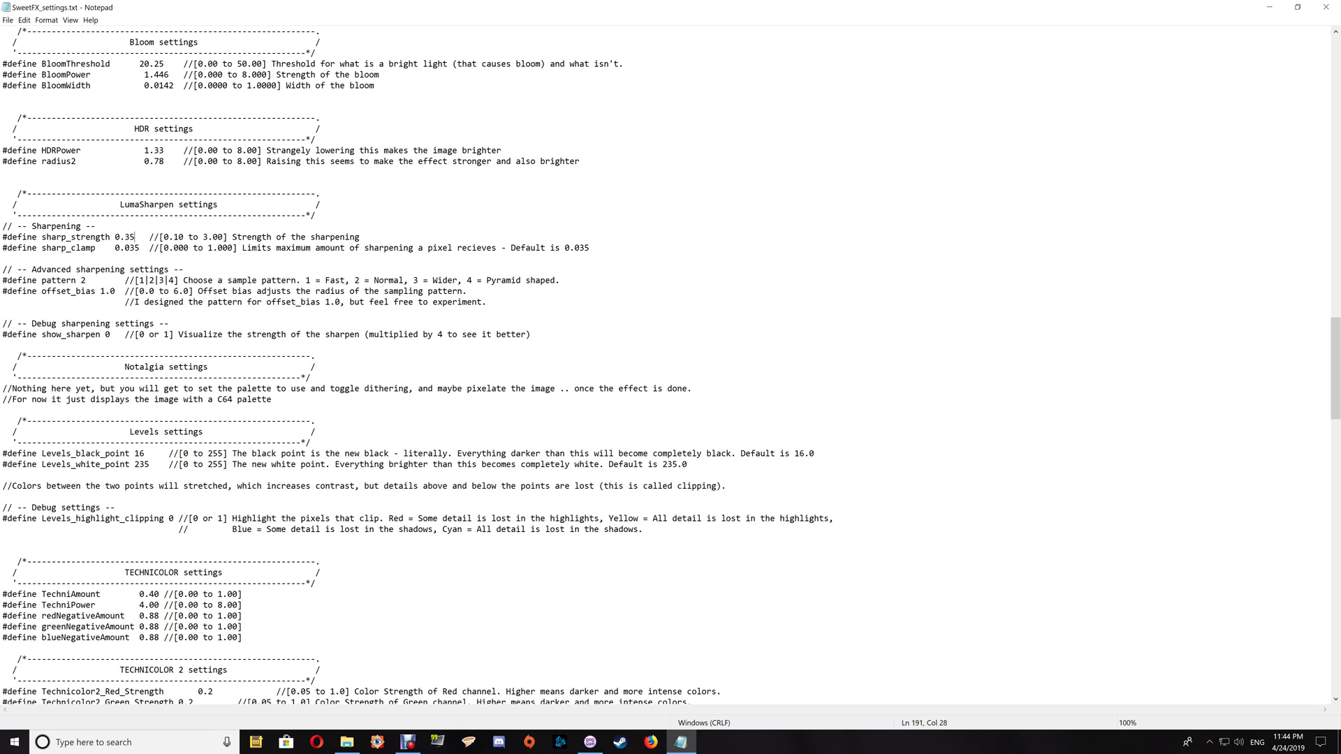
{"action": "left_click", "coordinate": [5, 20]}
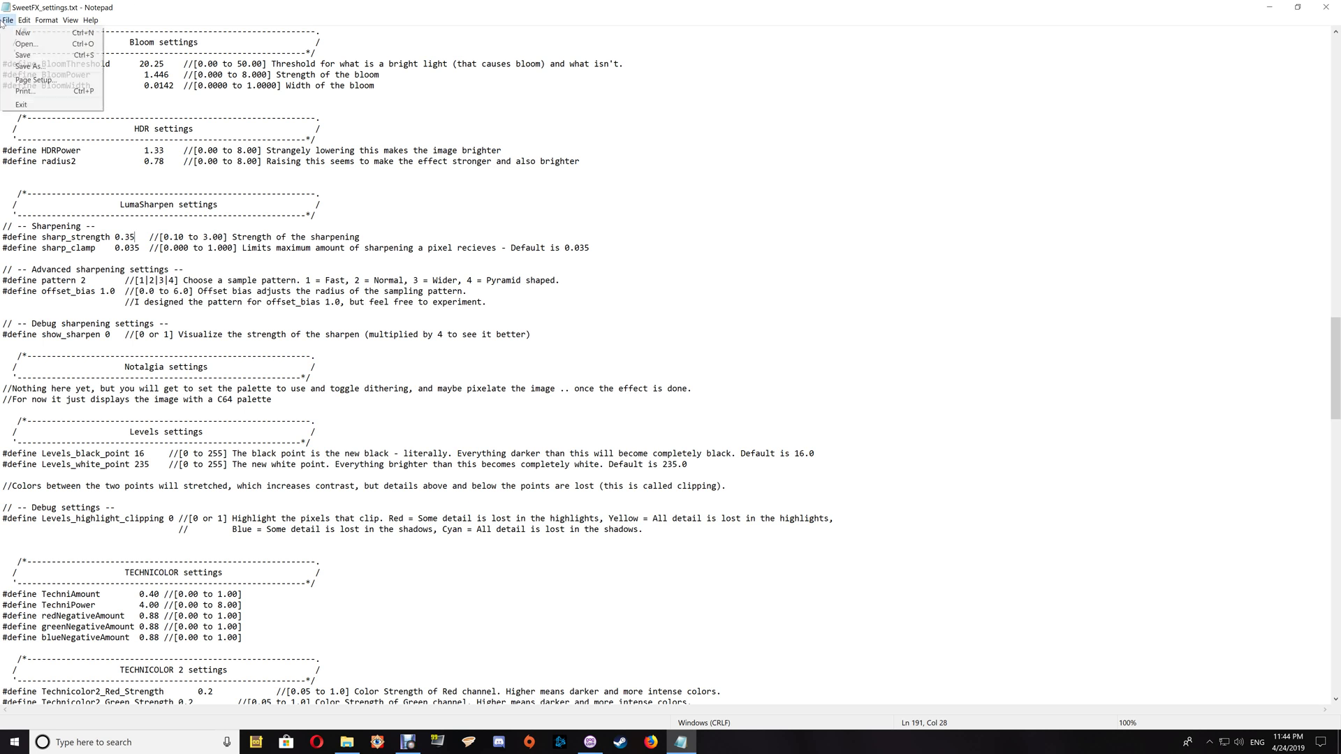
{"action": "left_click", "coordinate": [20, 55]}
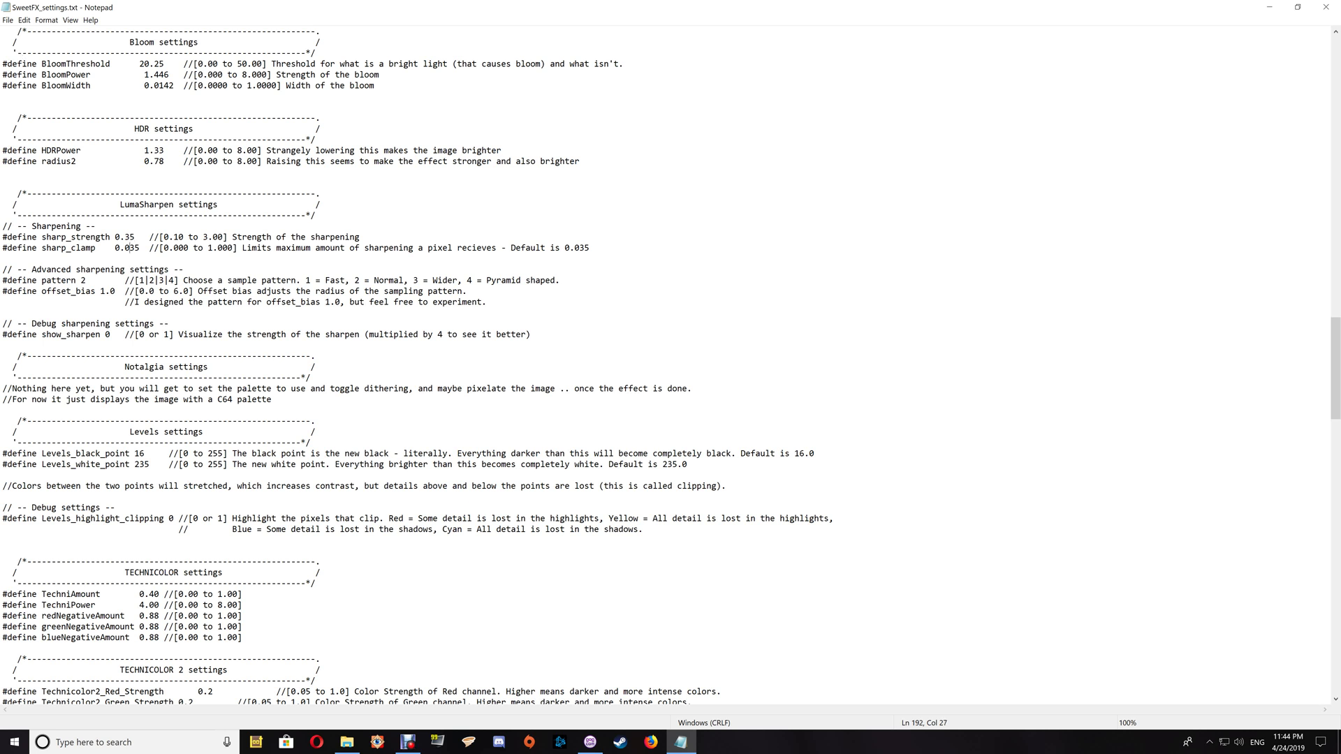
Set sharp_clamp to 0.055 and turn off LumaSharpen by setting USE_LUMASHARPEN to 0 in the effects list, saving the file
{"action": "key", "text": "shift+Right"}
{"action": "type", "text": "5"}
{"action": "scroll", "coordinate": [671, 370], "scroll_direction": "up", "scroll_amount": 20}
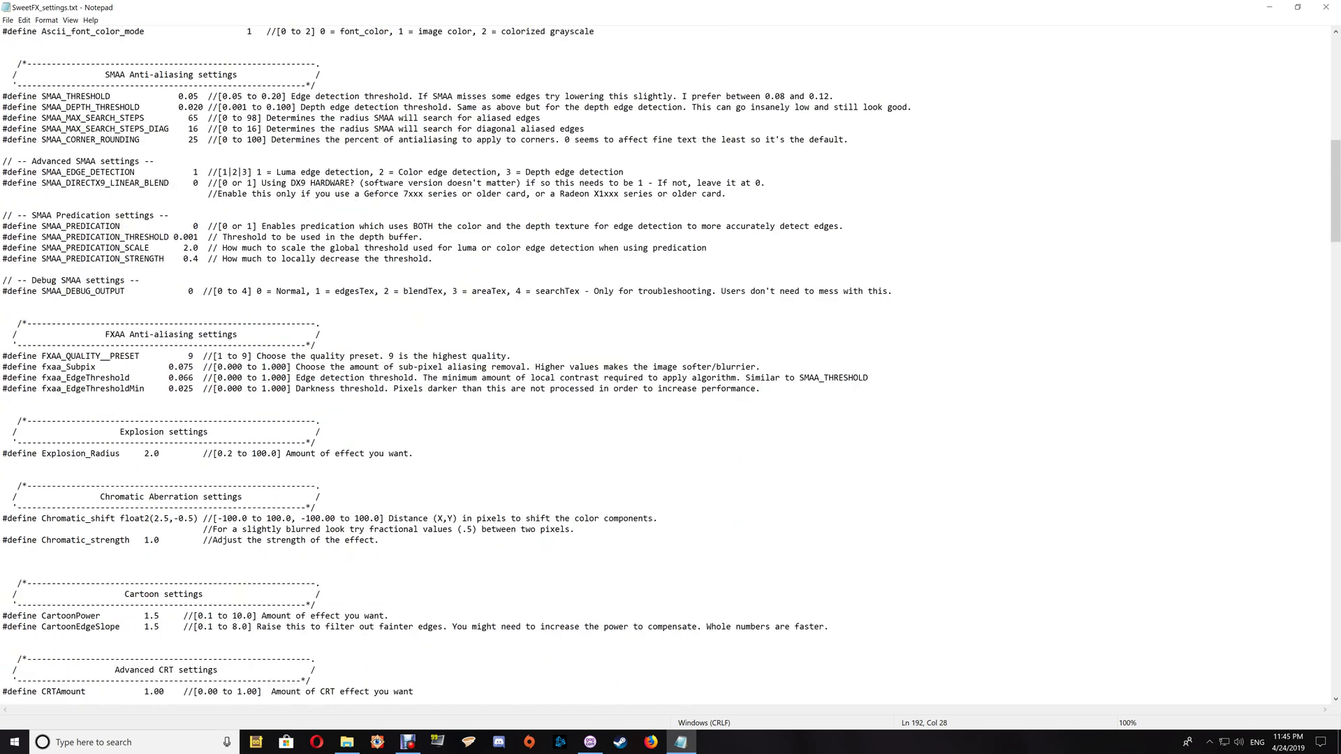
{"action": "scroll", "coordinate": [671, 370], "scroll_direction": "up", "scroll_amount": 17}
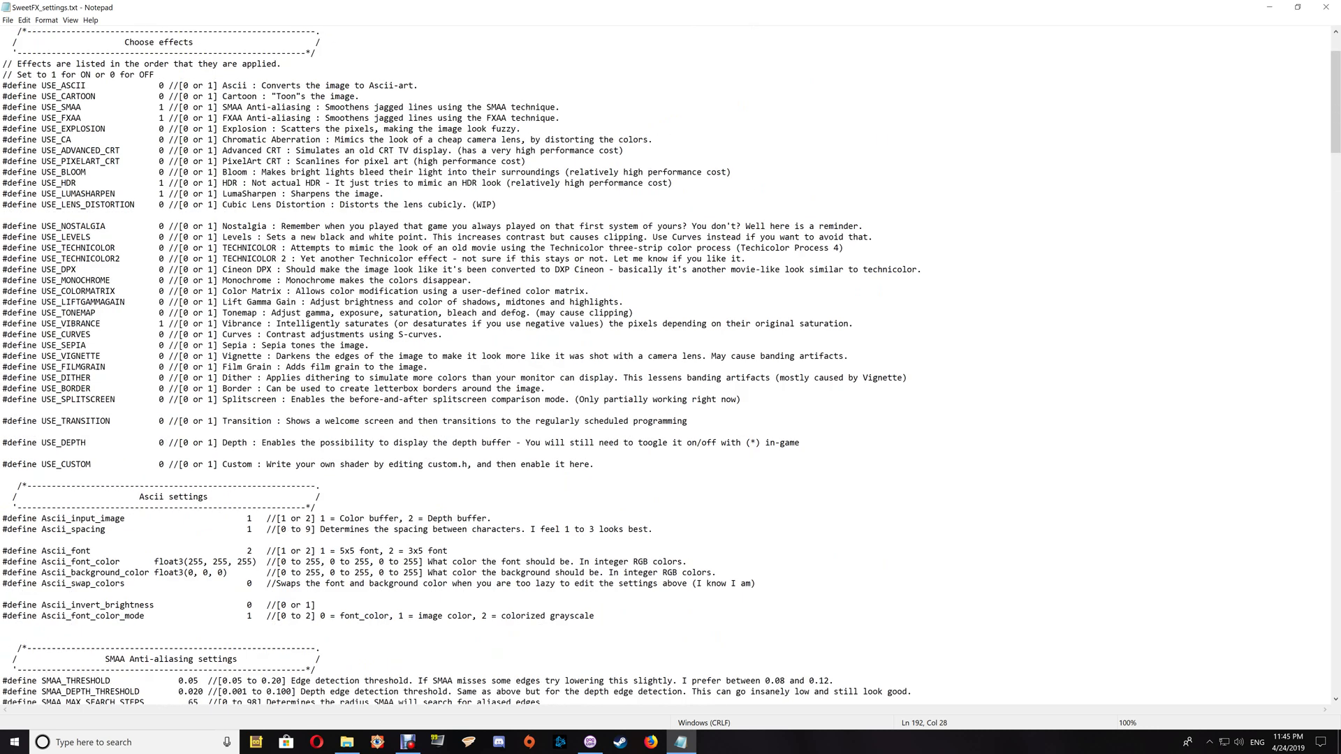
{"action": "double_click", "coordinate": [162, 194]}
{"action": "type", "text": "0"}
{"action": "left_click", "coordinate": [8, 20]}
{"action": "left_click", "coordinate": [28, 56]}
Close the SweetFX settings file, the SweetFX folder window and GOG Galaxy
{"action": "left_click", "coordinate": [1327, 8]}
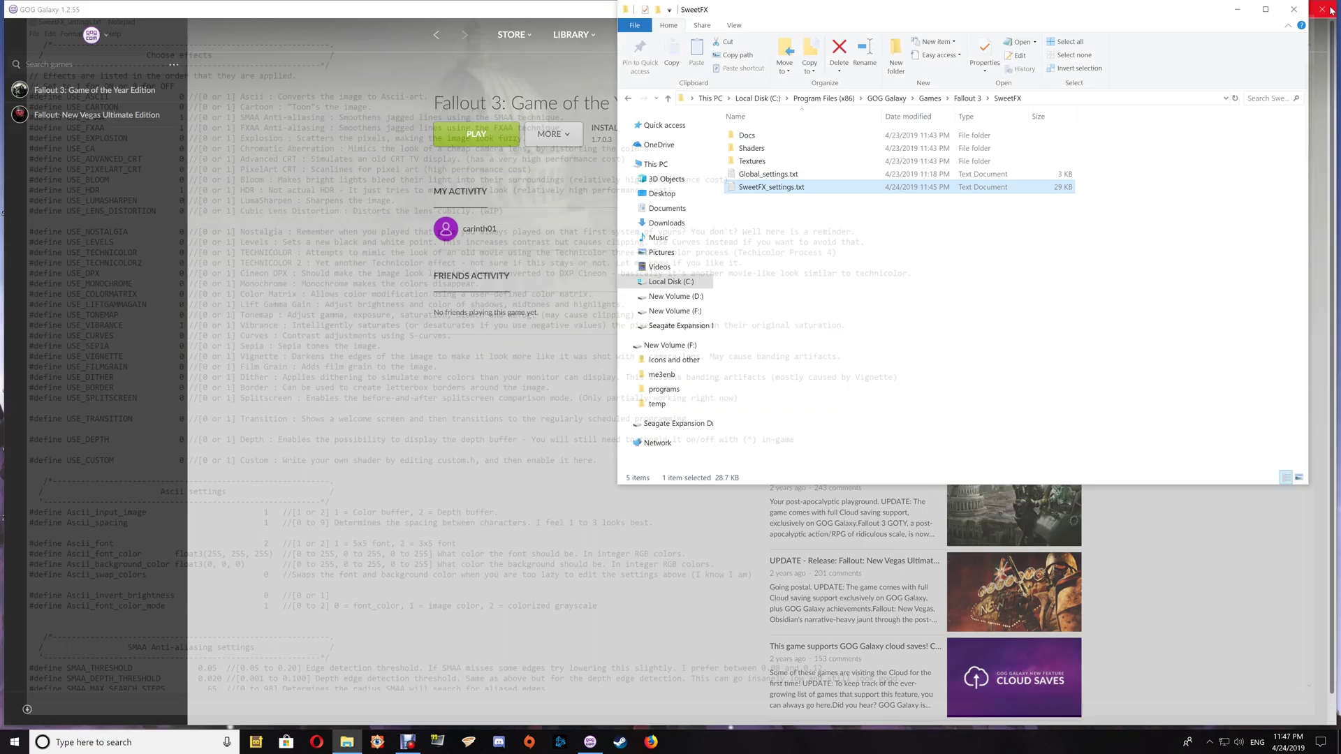
{"action": "left_click", "coordinate": [1293, 10]}
{"action": "left_click", "coordinate": [1288, 8]}
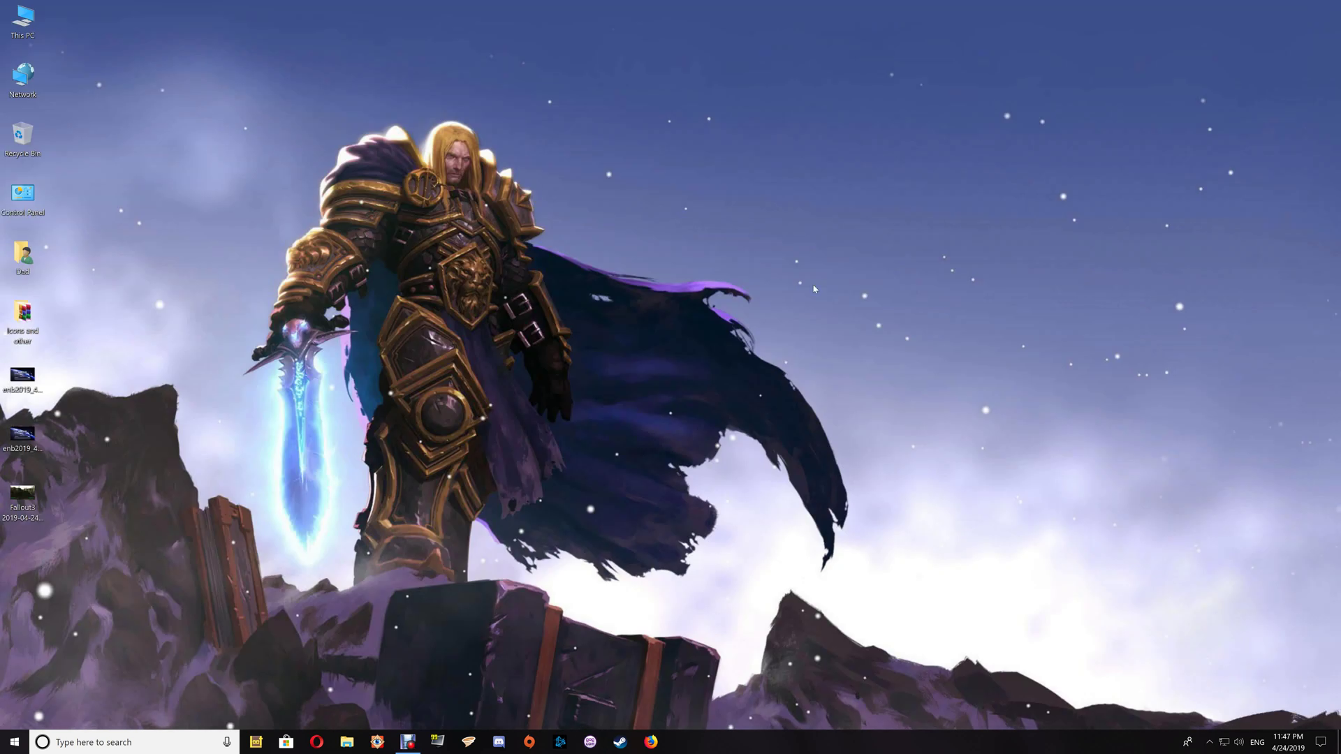